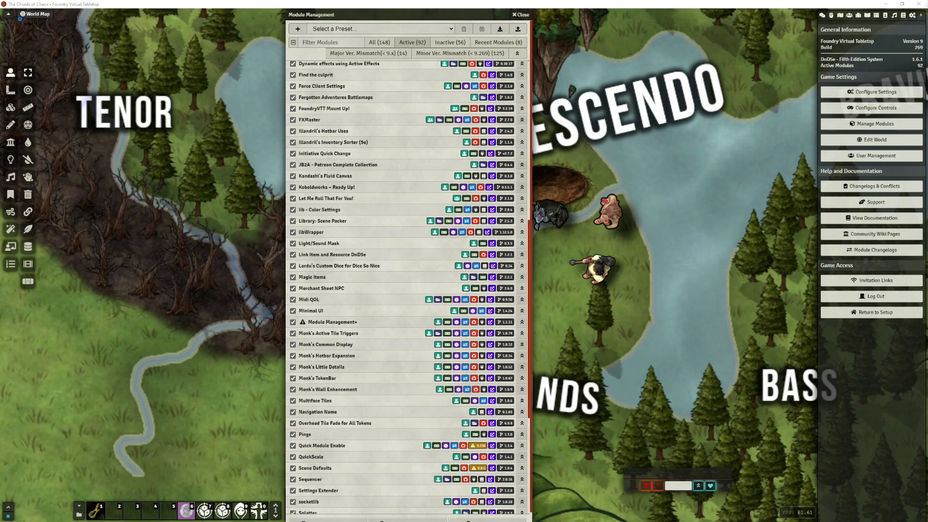
# Open the Syr'Cap character sheet to view its attributes, inventory and features, and close it
pyautogui.doubleClick(608, 213)
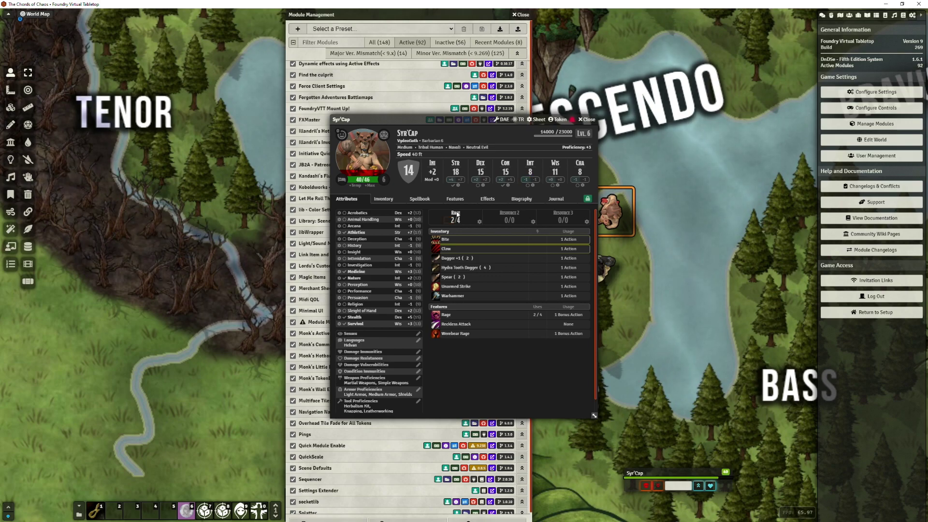
pyautogui.click(595, 119)
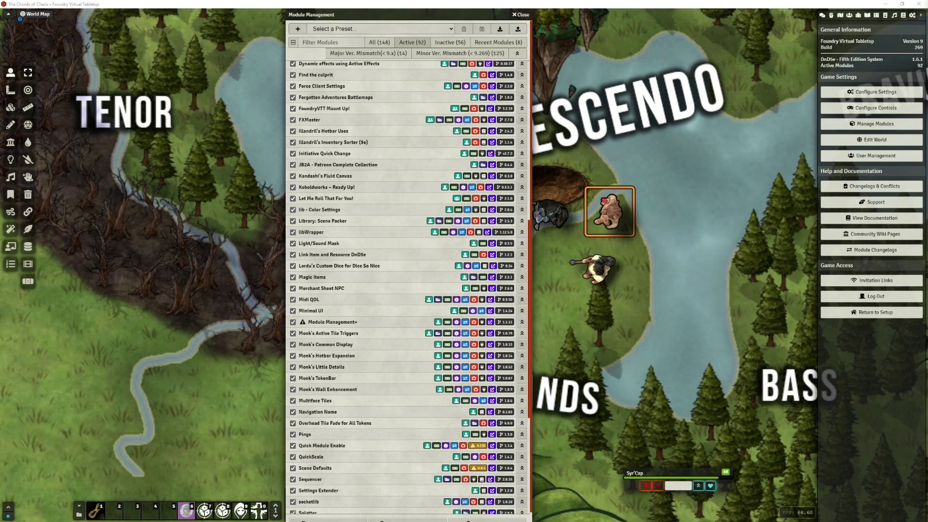
pyautogui.click(275, 512)
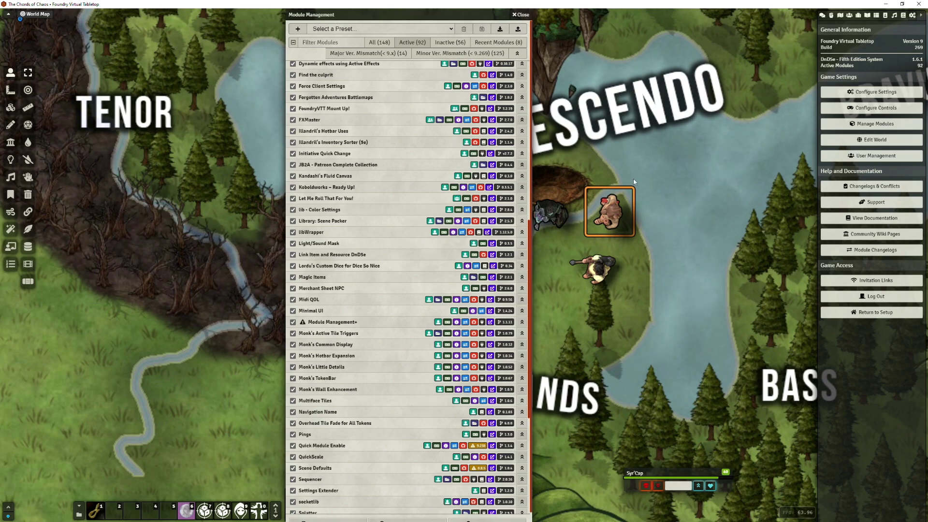
# Show the list of status effects available for the Syr'Cap token on the map, and close it
pyautogui.rightClick(626, 200)
pyautogui.click(650, 183)
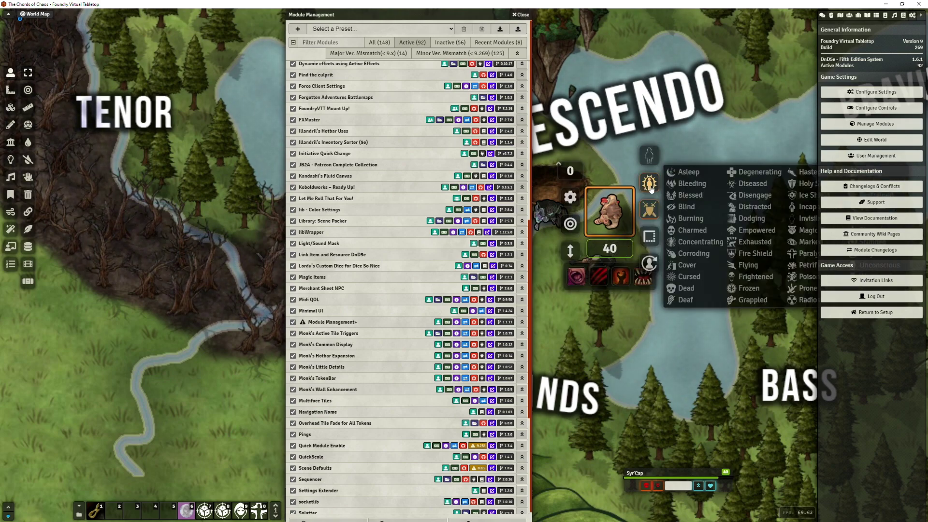
pyautogui.scroll(-3, 620, 180)
pyautogui.click(697, 196)
pyautogui.click(651, 188)
pyautogui.click(791, 154)
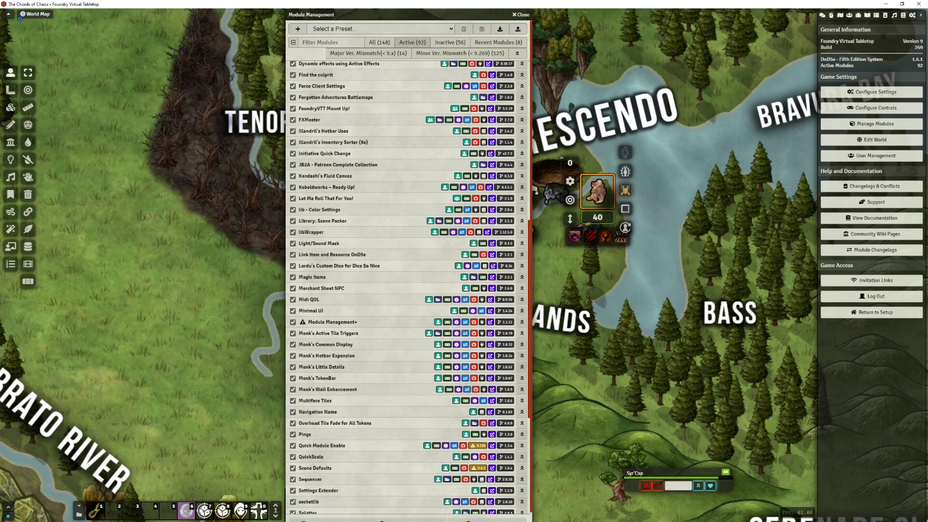
# Move the module list aside to view the roll request options for Syr'Cap, and close them
pyautogui.moveTo(428, 14); pyautogui.dragTo(654, 14)
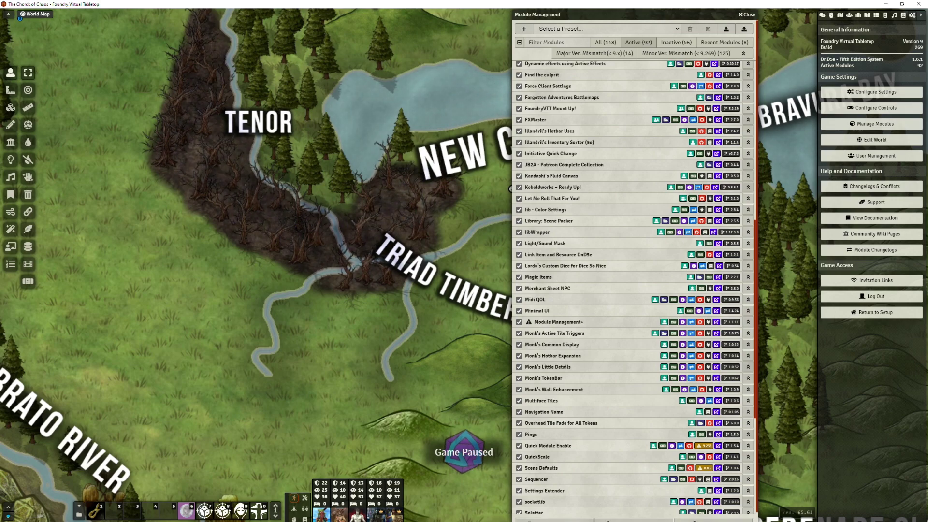
pyautogui.click(305, 499)
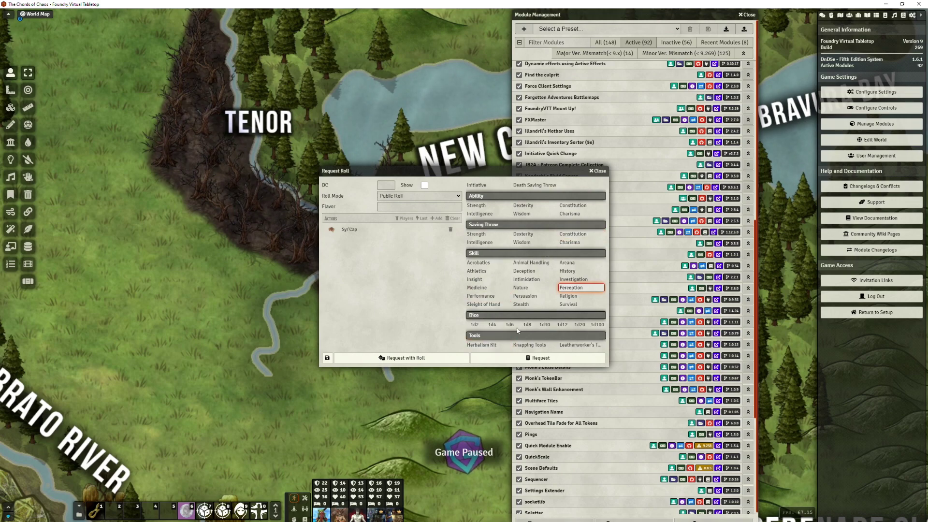
pyautogui.click(598, 171)
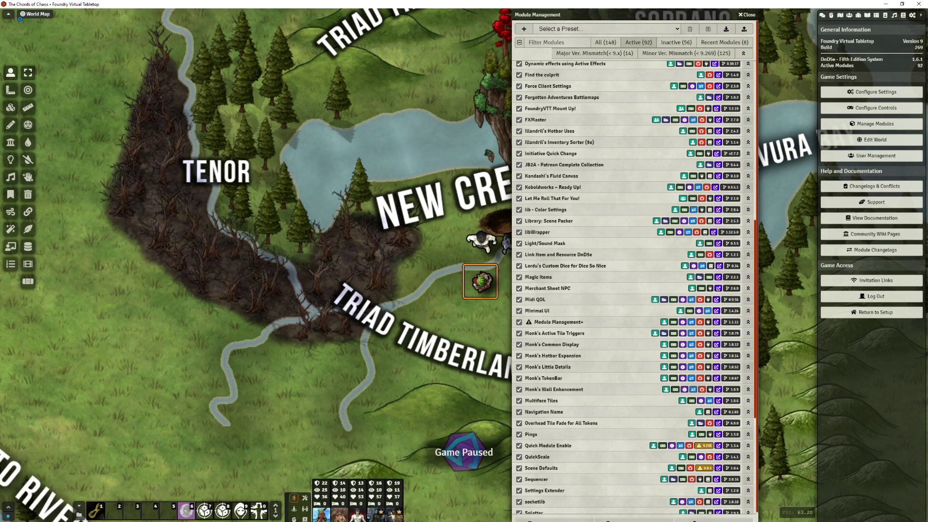
pyautogui.moveTo(629, 14); pyautogui.dragTo(427, 18)
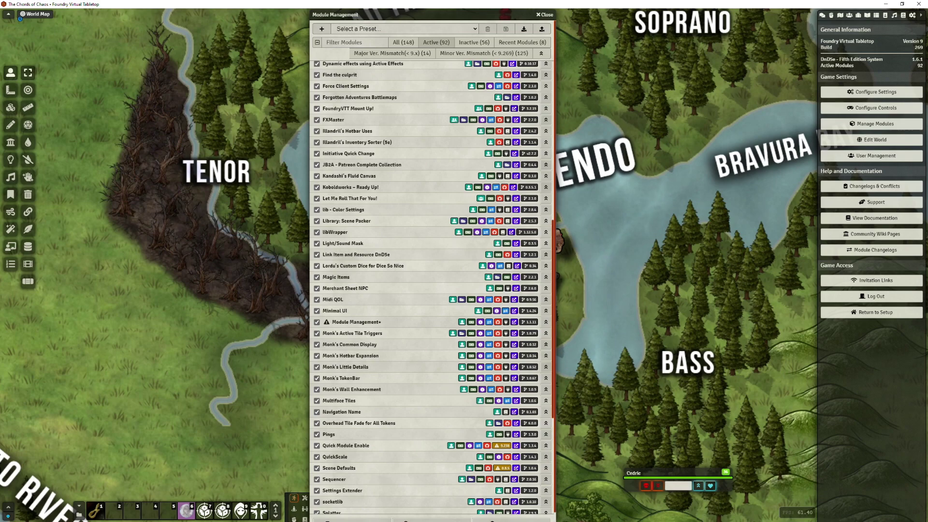
# Set the Syr'Cap token's appearance scale to 1.6 and update the token
pyautogui.click(122, 252)
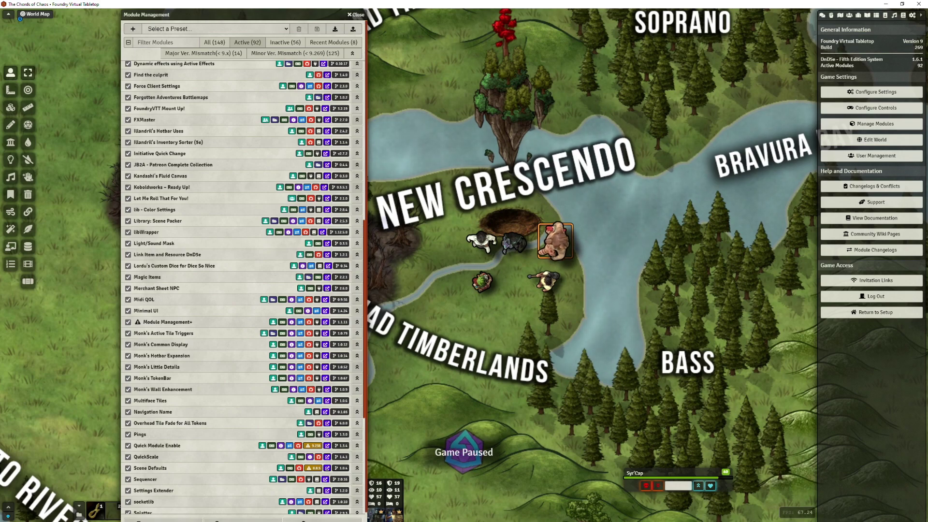
pyautogui.rightClick(544, 242)
pyautogui.click(528, 278)
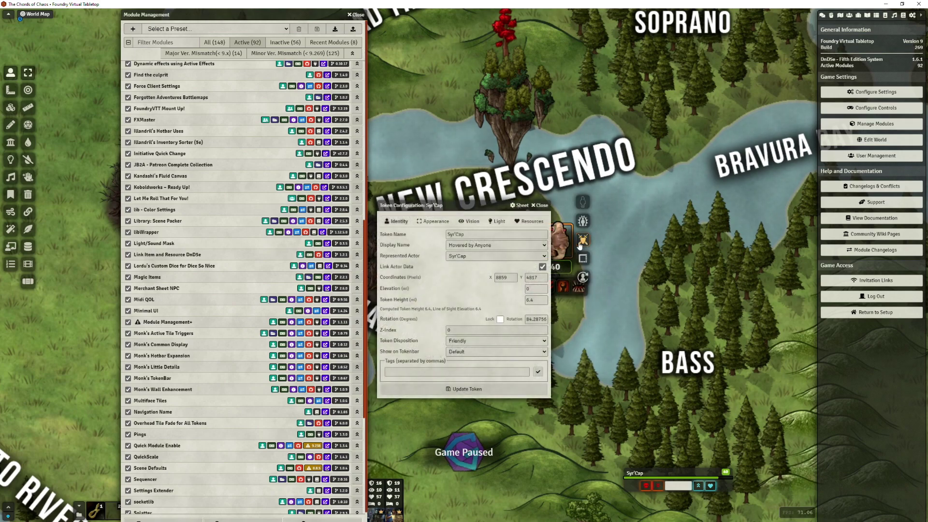
pyautogui.click(426, 222)
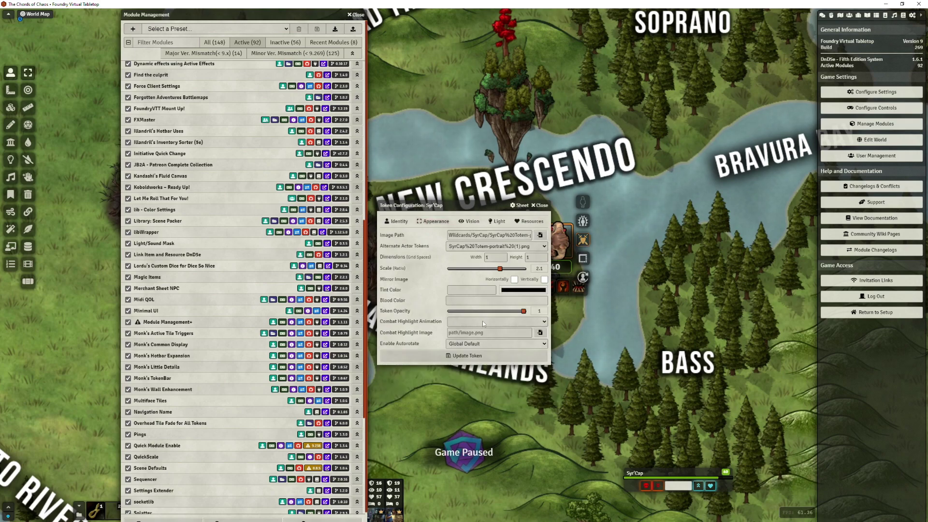
pyautogui.scroll(-5, 490, 272)
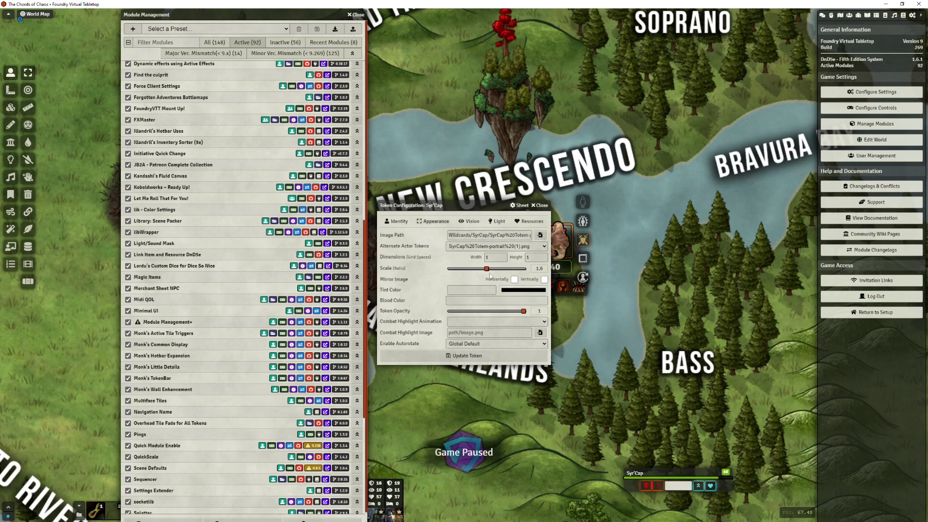
pyautogui.click(456, 358)
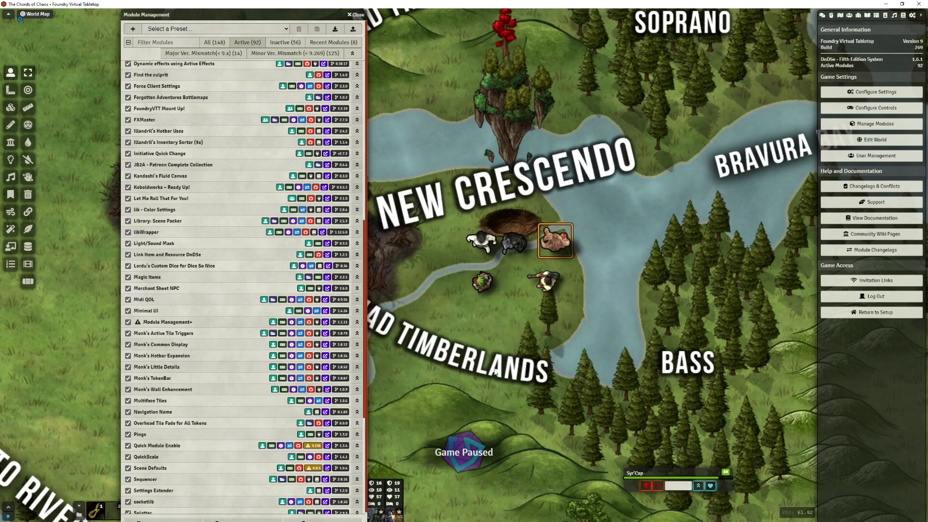
# Reopen the Syr'Cap token's configuration to check its appearance settings, and save it again
pyautogui.rightClick(560, 251)
pyautogui.rightClick(560, 250)
pyautogui.click(437, 224)
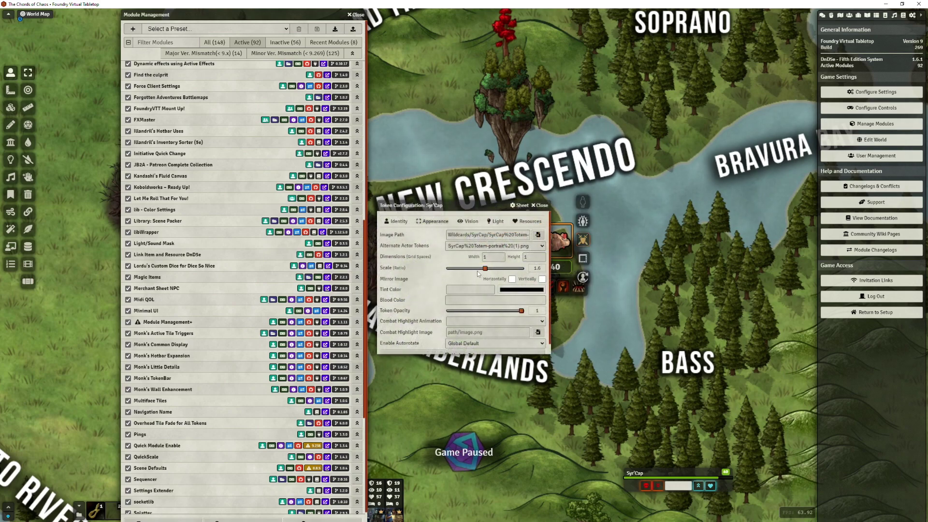
pyautogui.scroll(-1, 478, 290)
pyautogui.click(457, 349)
pyautogui.click(555, 241)
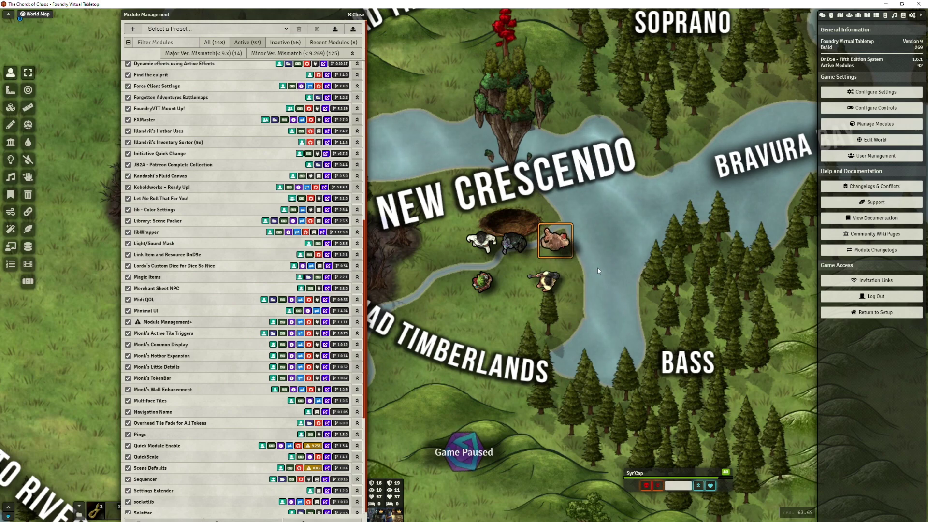
# Set the counter of the Blessed status on the Syr'Cap token to 10
pyautogui.moveTo(232, 15); pyautogui.dragTo(438, 15)
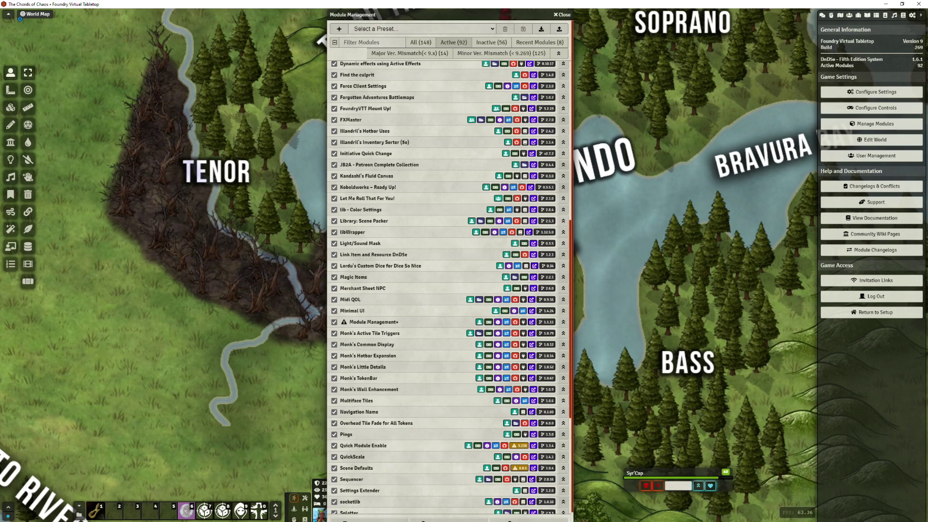
pyautogui.scroll(-5, 449, 280)
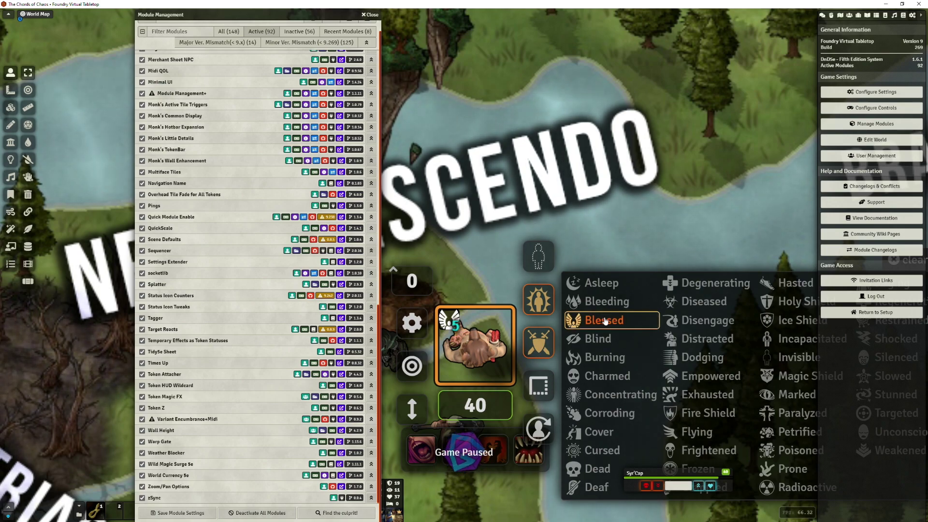
pyautogui.press('0')
pyautogui.click(621, 230)
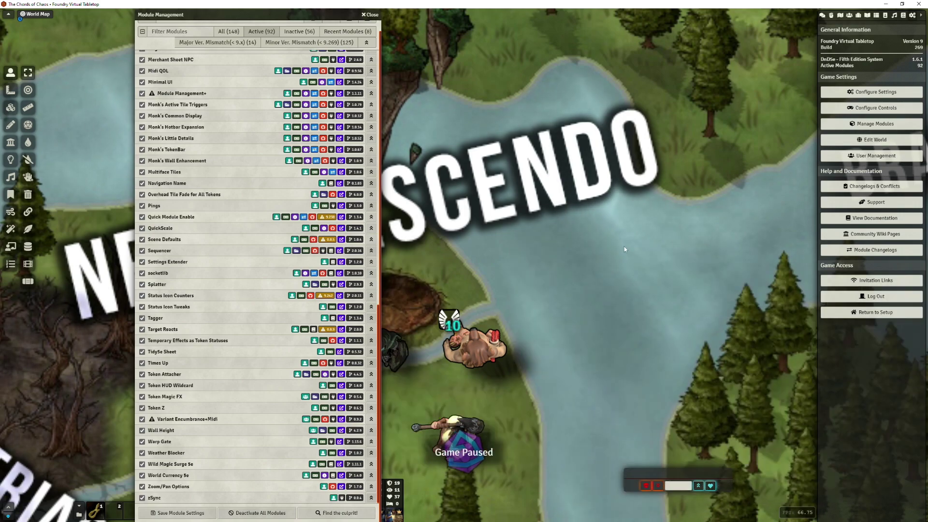
pyautogui.moveTo(276, 19); pyautogui.dragTo(406, 18)
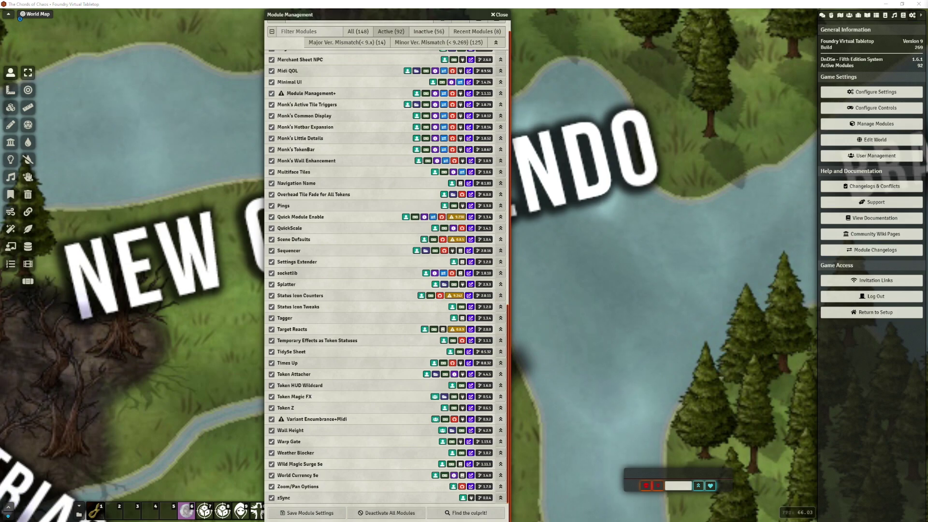
# Reposition the module list to uncover the party tokens, and view the Syr'Cap character sheet again before closing it
pyautogui.moveTo(456, 18); pyautogui.dragTo(240, 19)
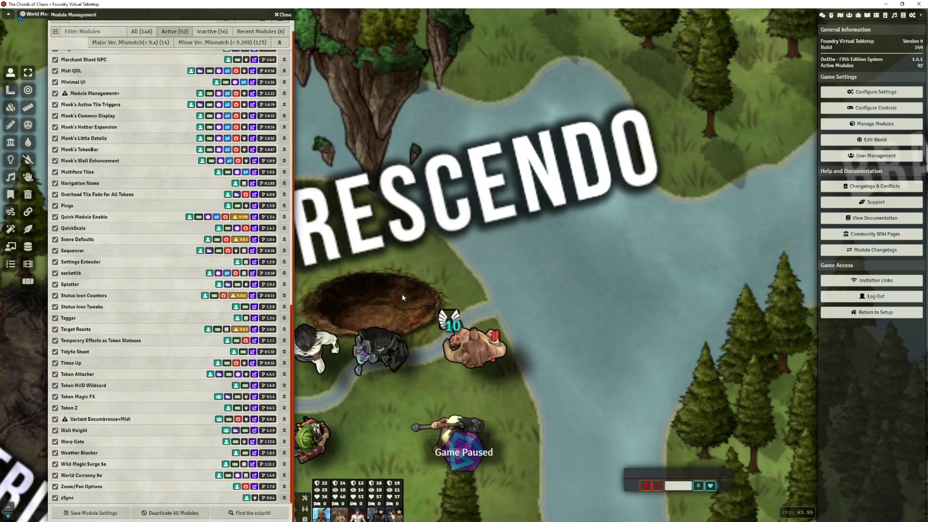
pyautogui.doubleClick(477, 353)
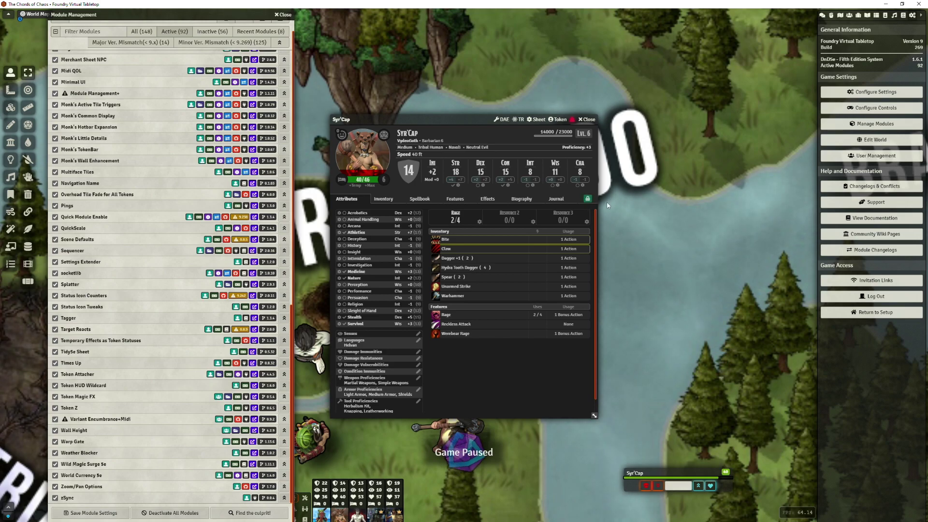
pyautogui.click(588, 120)
pyautogui.moveTo(255, 13); pyautogui.dragTo(556, 12)
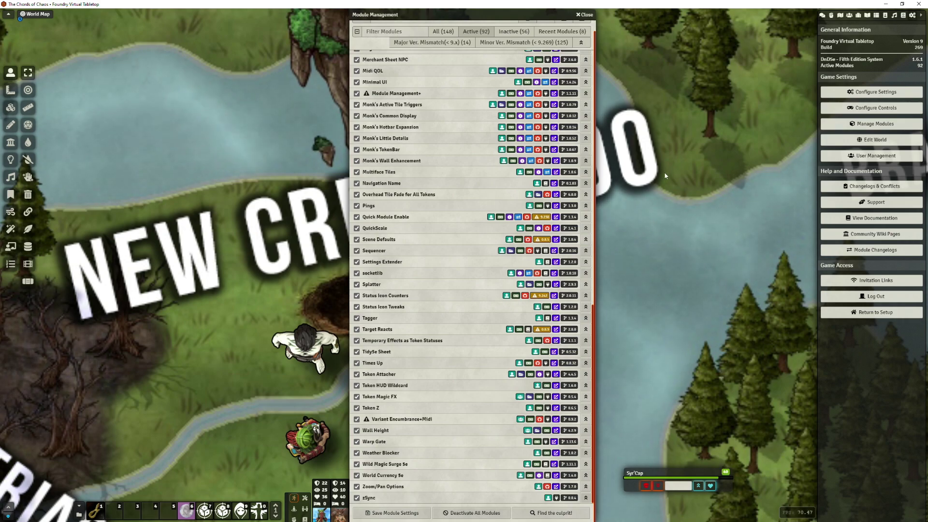
# Browse the active modules and move the token with the green shell onto the white-clothed character's token
pyautogui.scroll(-10, 677, 234)
pyautogui.scroll(8, 678, 233)
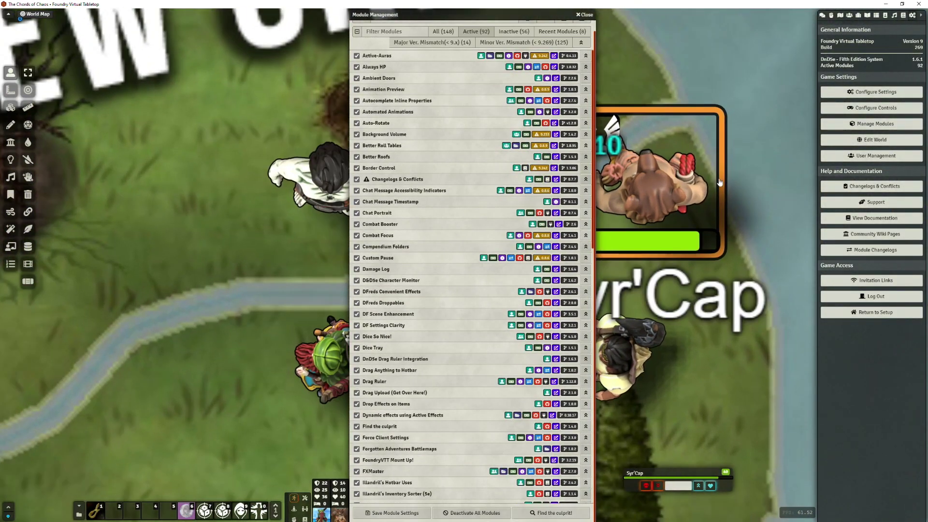
pyautogui.scroll(-15, 409, 485)
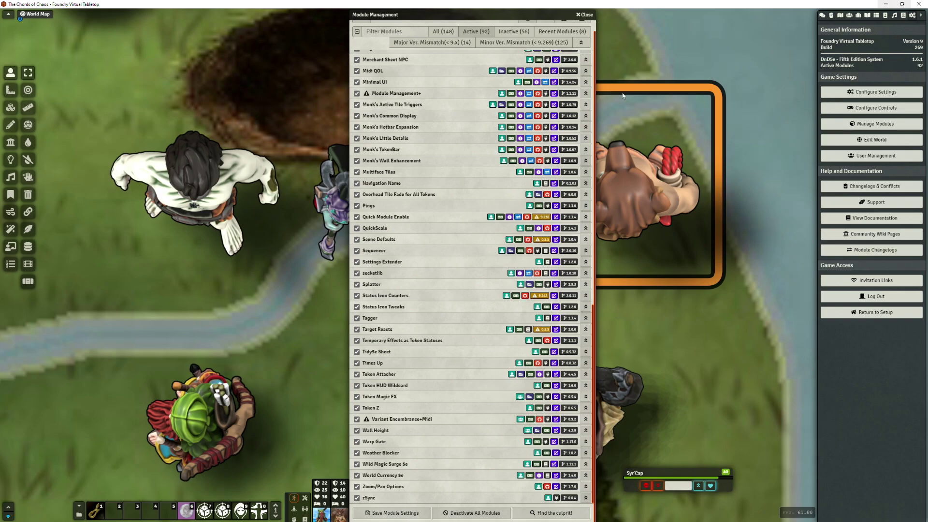
pyautogui.moveTo(201, 421); pyautogui.dragTo(196, 247)
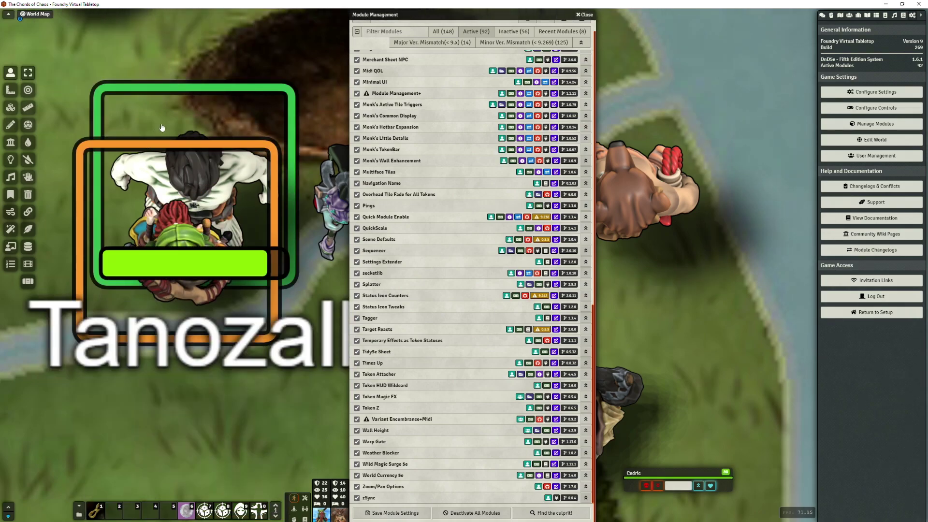